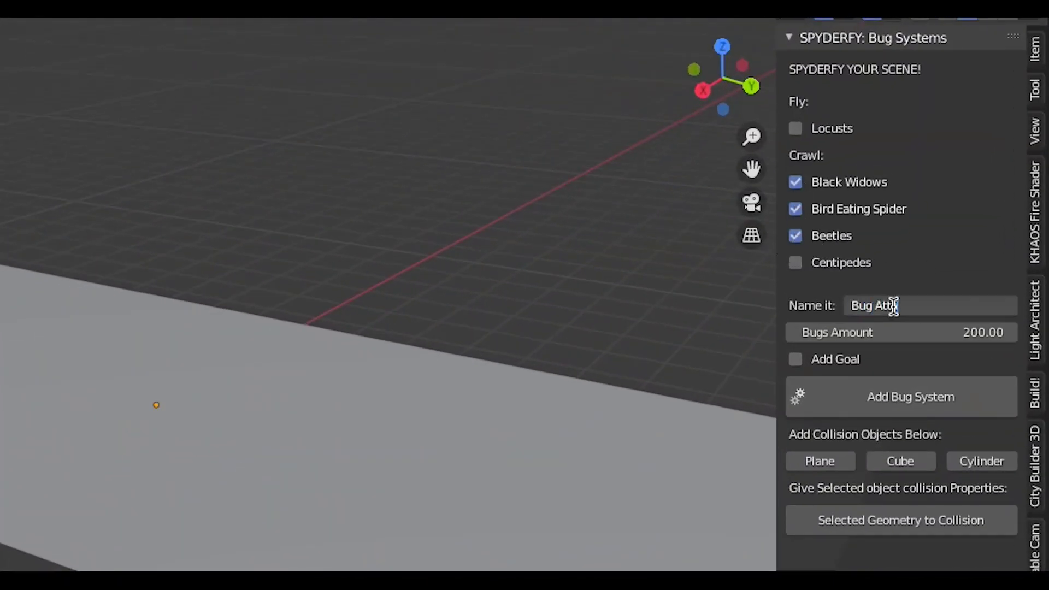
# Step: Turn the plane into collision ground with Spyderfy's Selected Geometry to Collision, adding Collision and Fluid modifiers
pyautogui.click(796, 359)
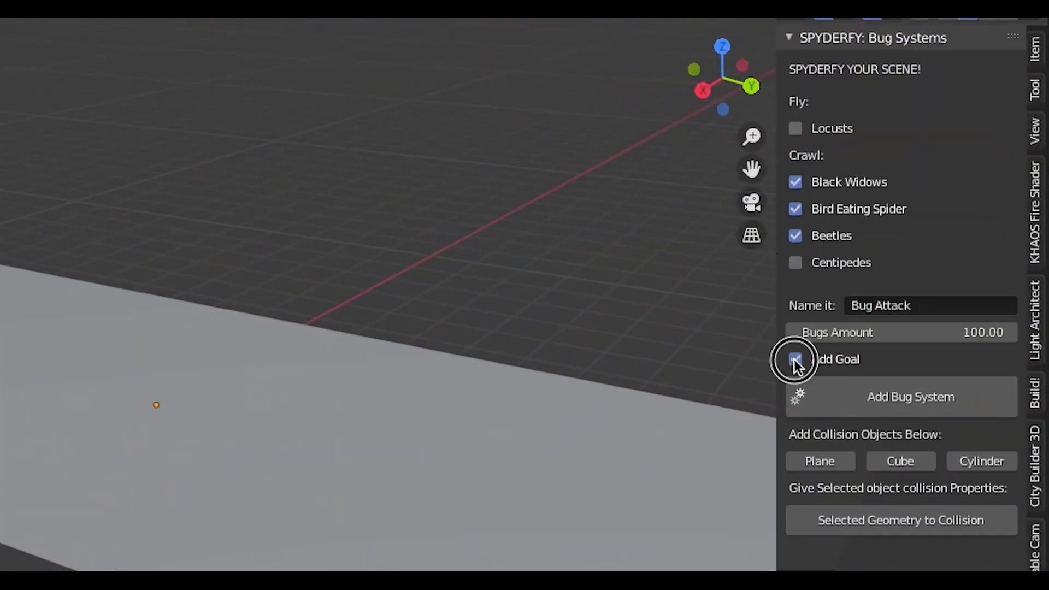
pyautogui.click(903, 397)
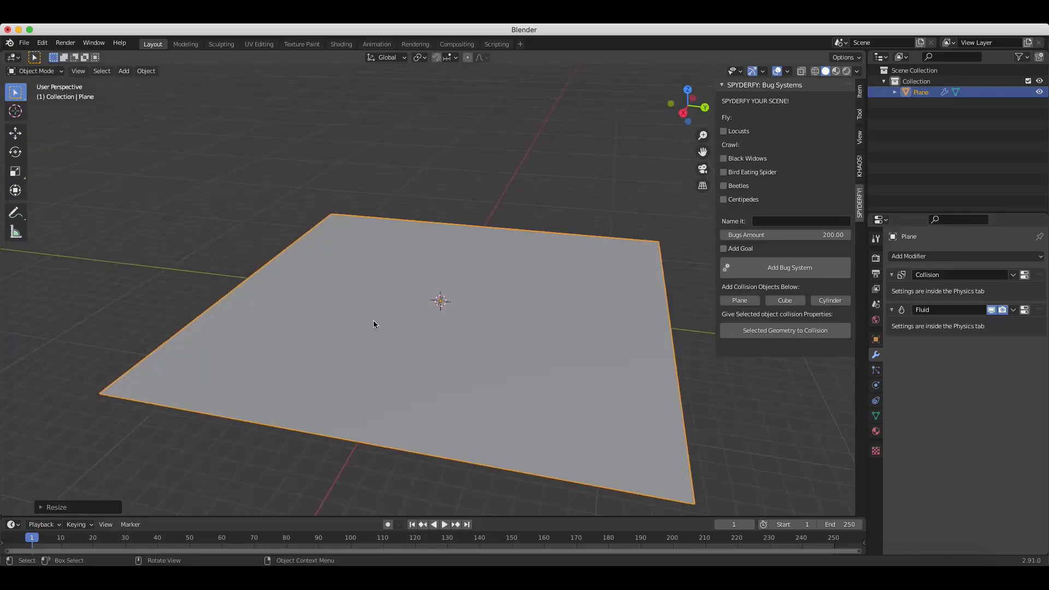
# Step: In Render properties, configure a Black Widows system named 'Widow Attack' with 40 bugs and a goal
pyautogui.click(876, 258)
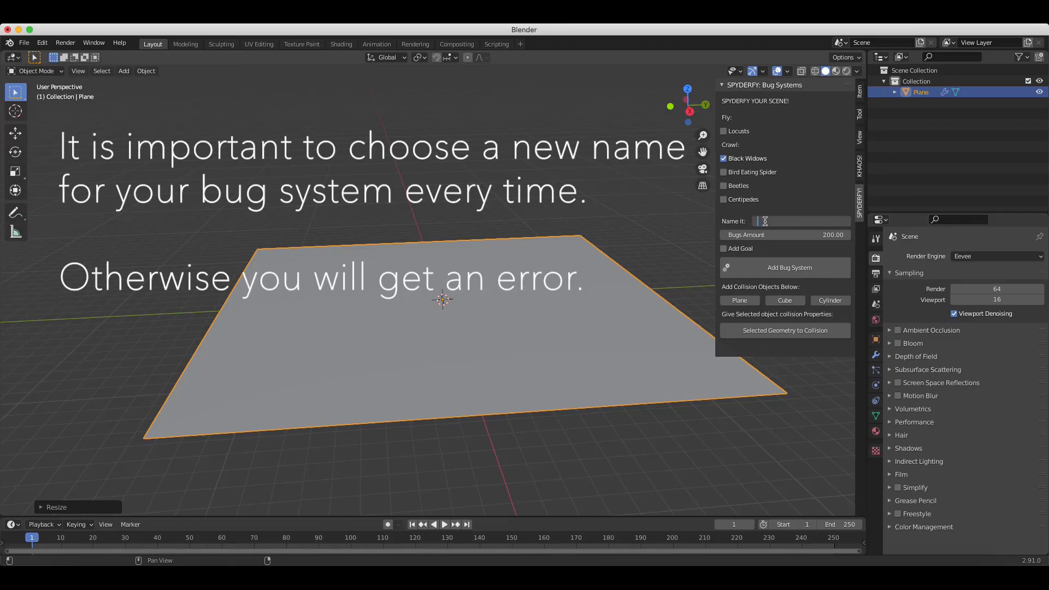
pyautogui.write('Widow Attack')
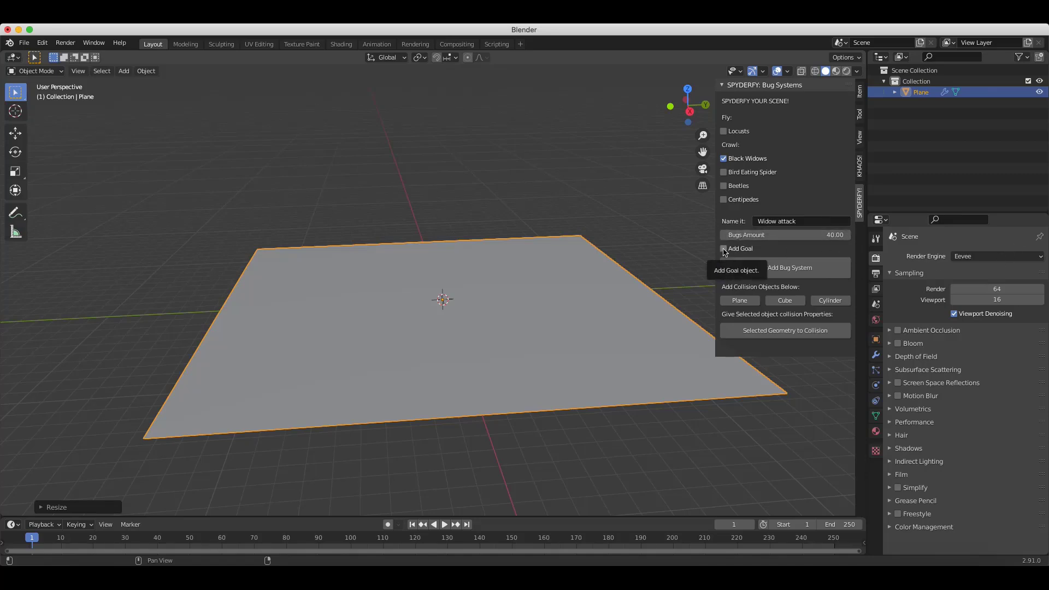
pyautogui.click(724, 250)
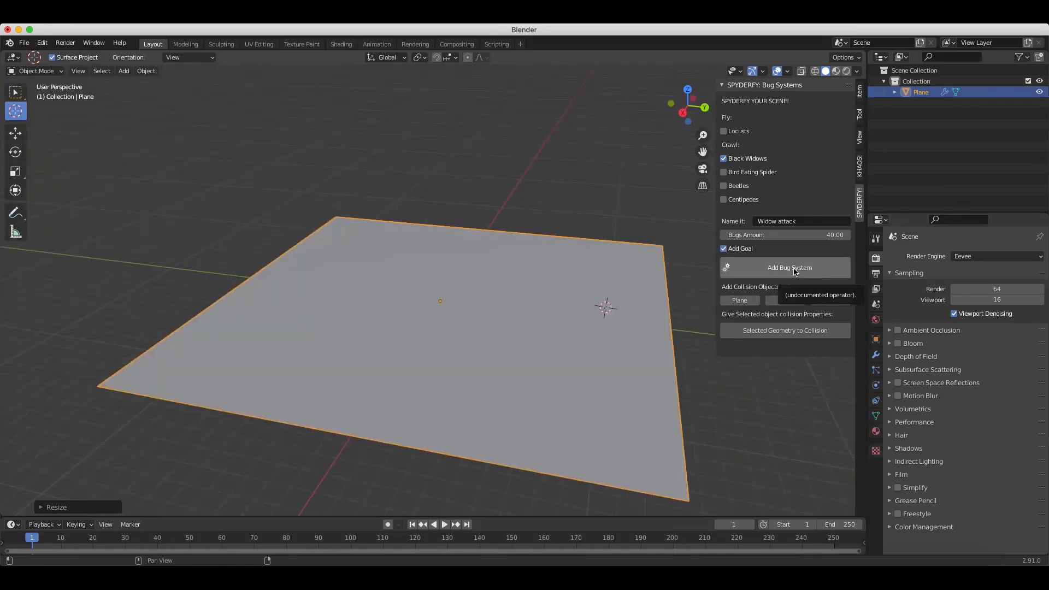
# Step: Add the black widow bug system to the plane and play the animation to watch the spiders
pyautogui.click(795, 270)
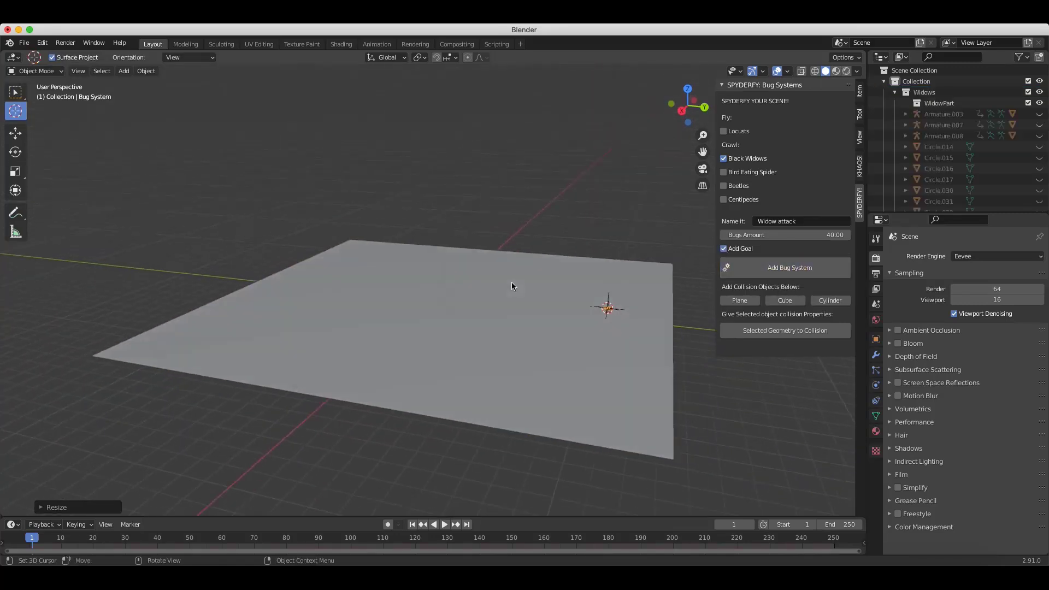
pyautogui.scroll(3, 514, 286)
pyautogui.press('space')
pyautogui.moveTo(537, 336); pyautogui.dragTo(474, 296, button='middle')
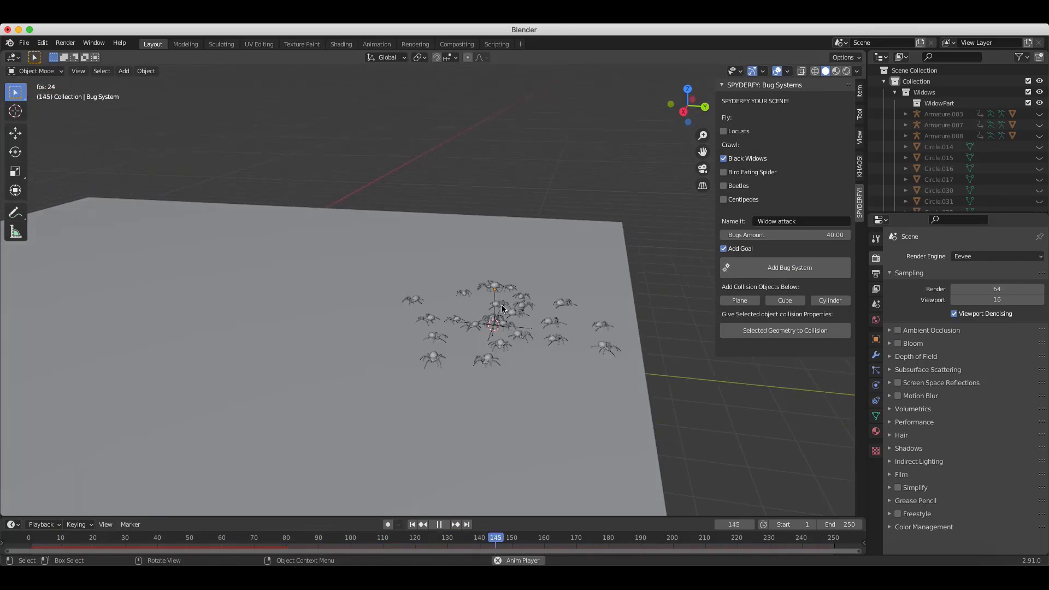
pyautogui.press('a')
pyautogui.moveTo(559, 339); pyautogui.dragTo(495, 323, button='middle')
pyautogui.scroll(2, 494, 324)
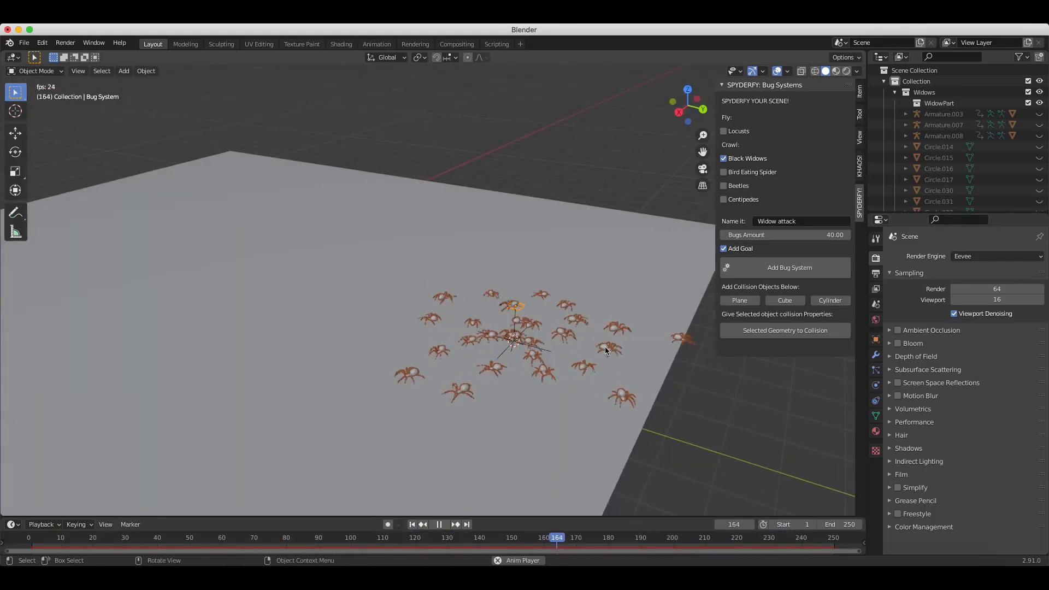
# Step: Move the goal object along the Y axis to a new spot on the plane
pyautogui.click(512, 339)
pyautogui.moveTo(535, 379); pyautogui.dragTo(600, 383, button='middle')
pyautogui.press('g')
pyautogui.press('y')
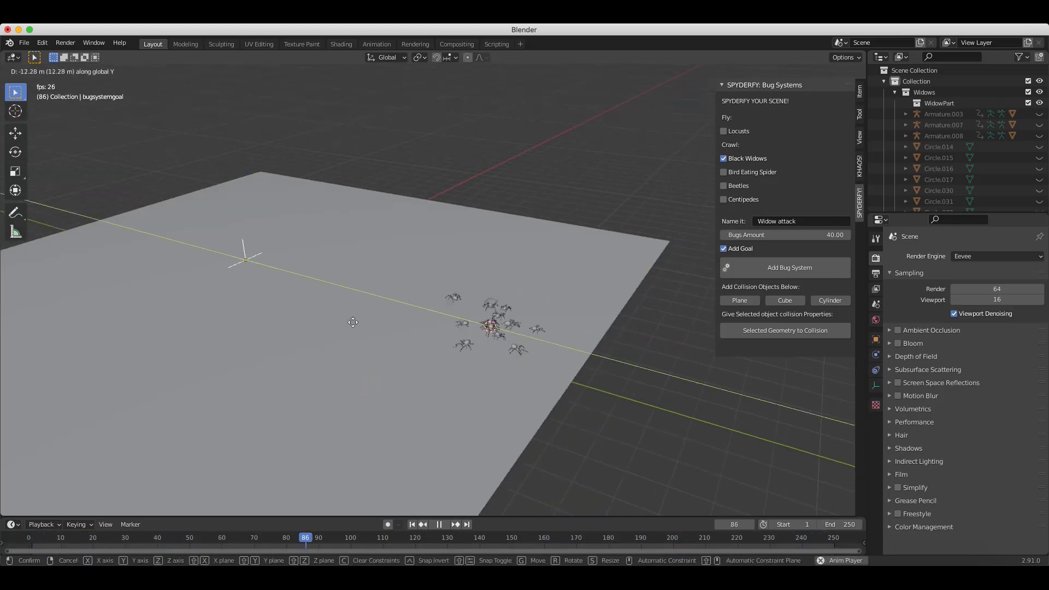
pyautogui.click(353, 323)
# Step: Reselect the swarm and reframe the view so the goal strip runs vertically
pyautogui.press('a')
pyautogui.moveTo(353, 323); pyautogui.dragTo(462, 330, button='middle')
pyautogui.scroll(3, 569, 265)
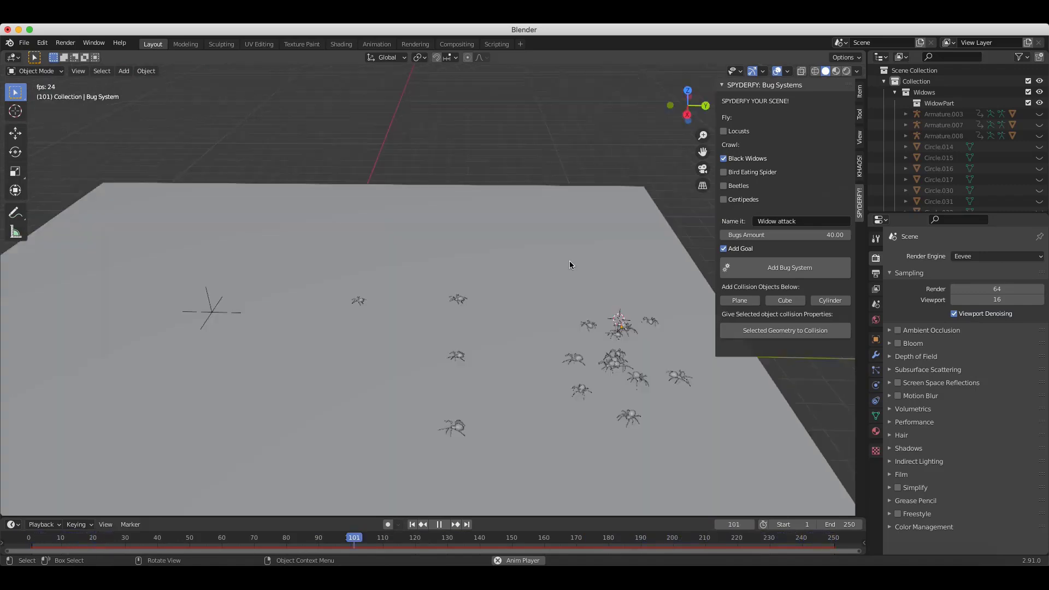
pyautogui.scroll(-1, 570, 265)
pyautogui.scroll(-2, 355, 294)
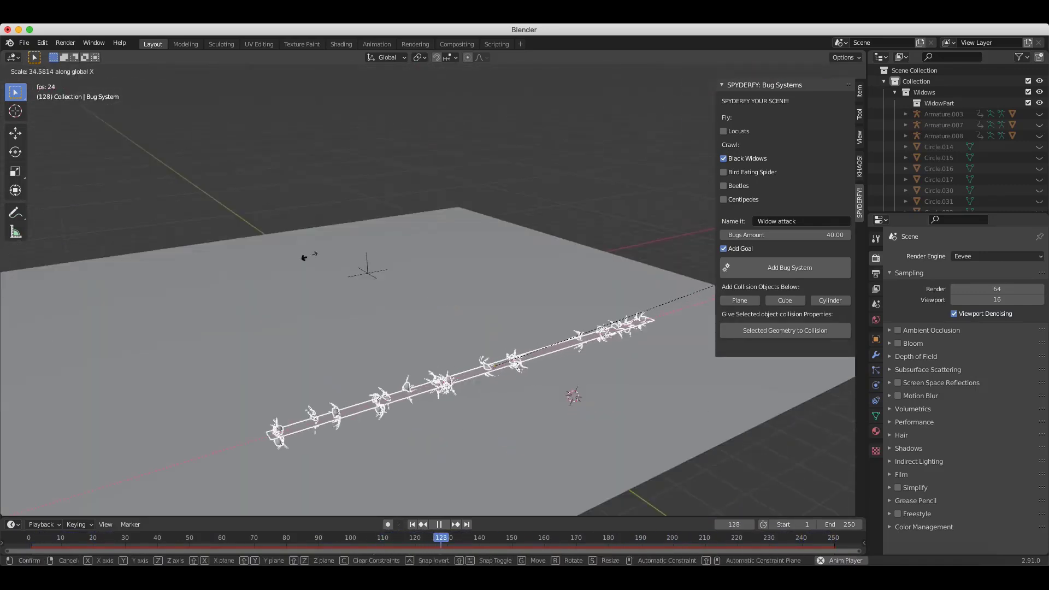
pyautogui.click(2, 378)
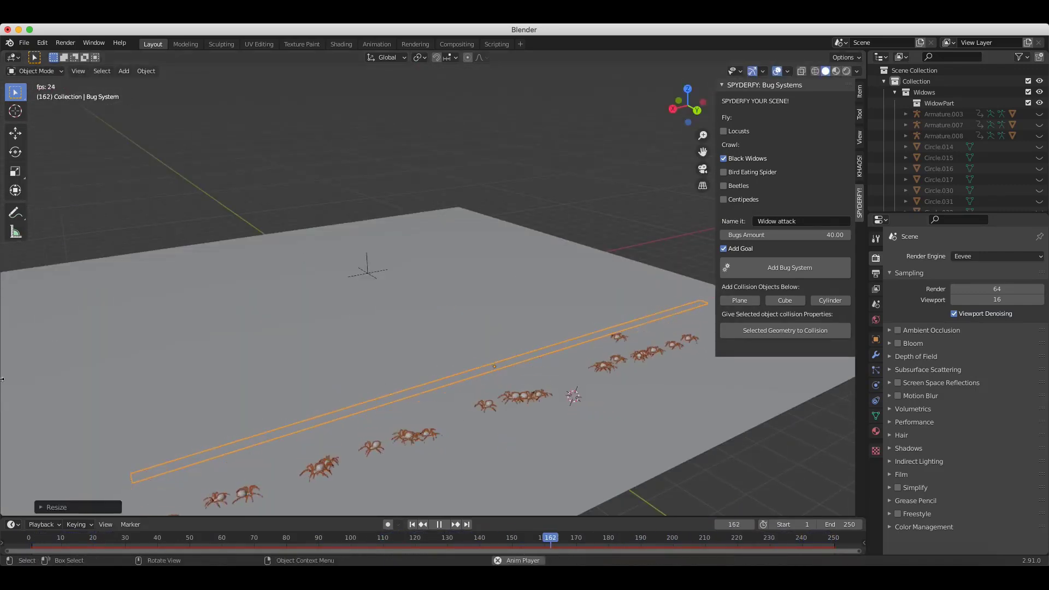
pyautogui.scroll(-3, 517, 268)
pyautogui.moveTo(517, 267); pyautogui.dragTo(429, 299, button='middle')
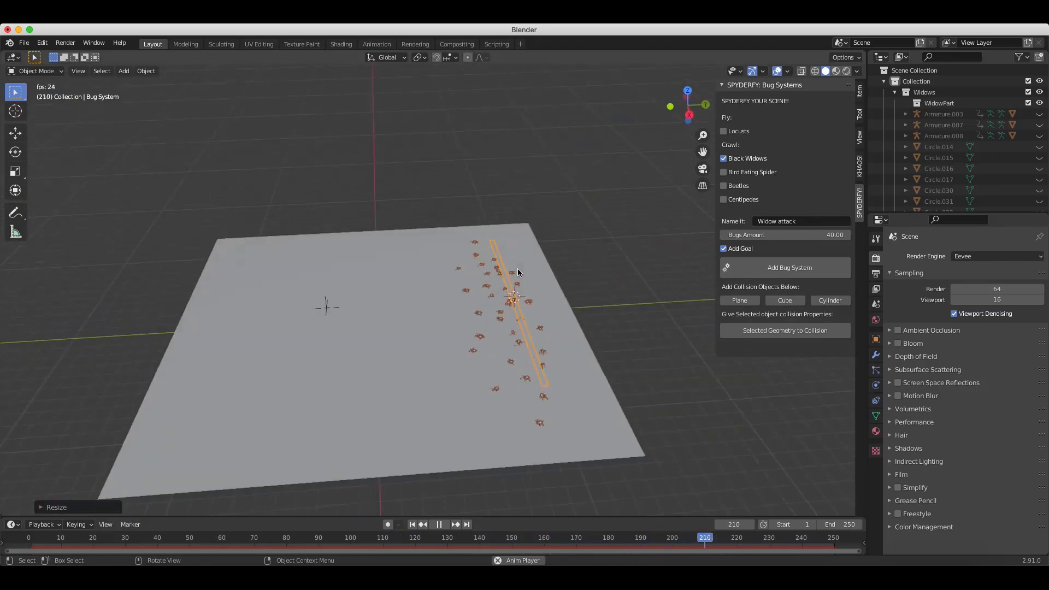
# Step: Select the goal object again and start moving it along the Y axis
pyautogui.click(328, 306)
pyautogui.click(327, 301)
pyautogui.press('g')
pyautogui.press('y')
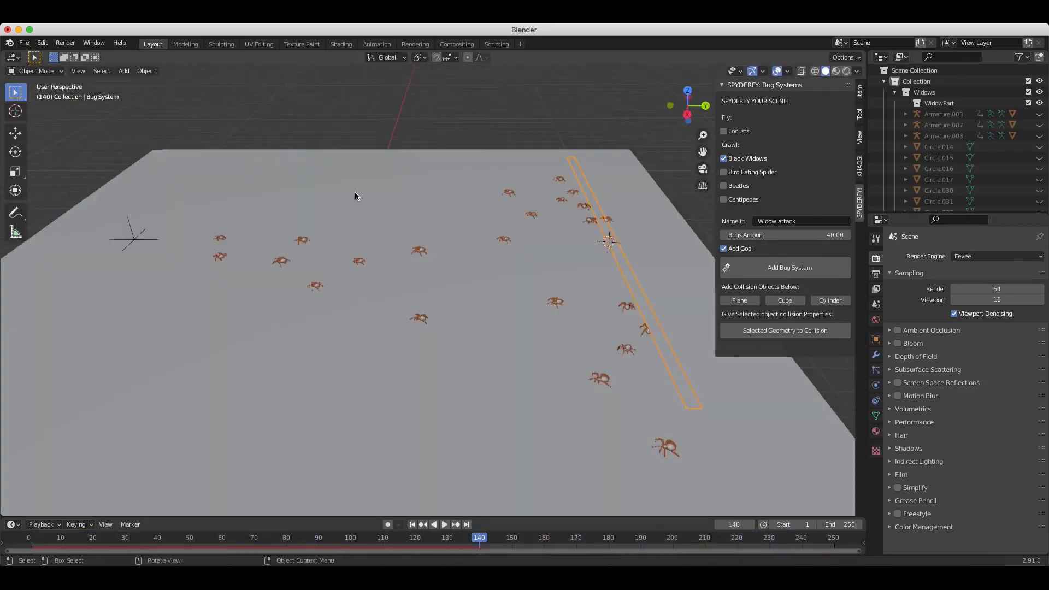
pyautogui.hscroll(-5, 355, 195)
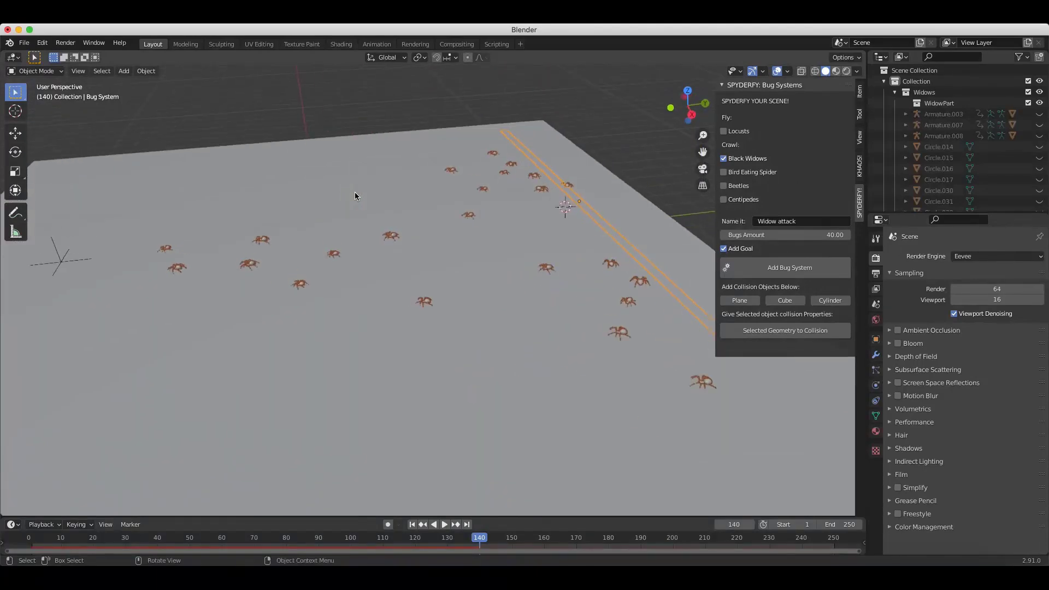
# Step: Show the bug system's particle physics settings and inspect the Goal boid rule and its target
pyautogui.press('n')
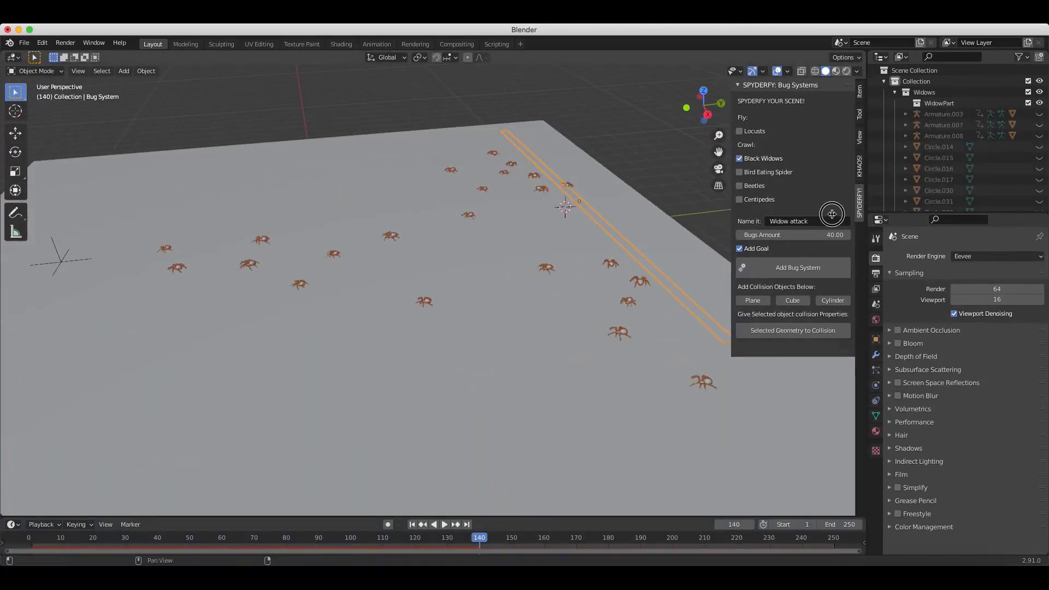
pyautogui.click(876, 370)
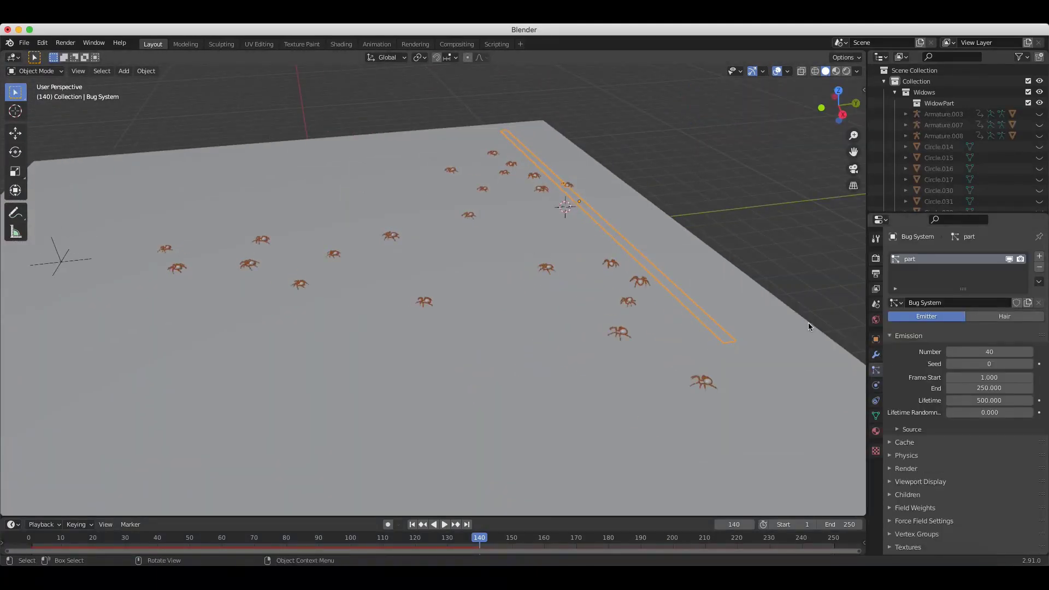
pyautogui.scroll(-1, 913, 365)
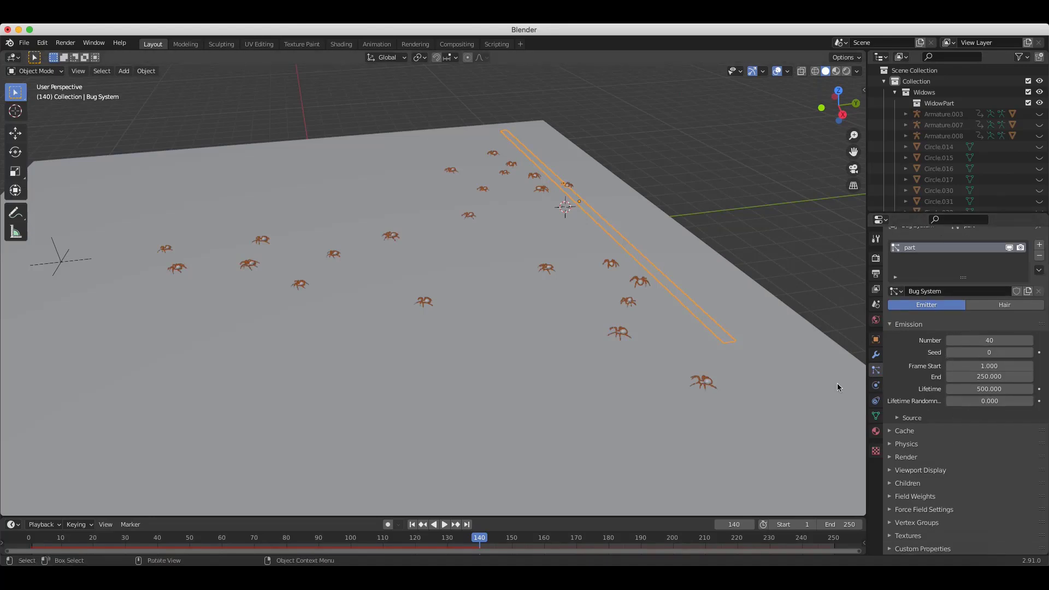
pyautogui.moveTo(867, 371); pyautogui.dragTo(831, 360)
pyautogui.click(870, 444)
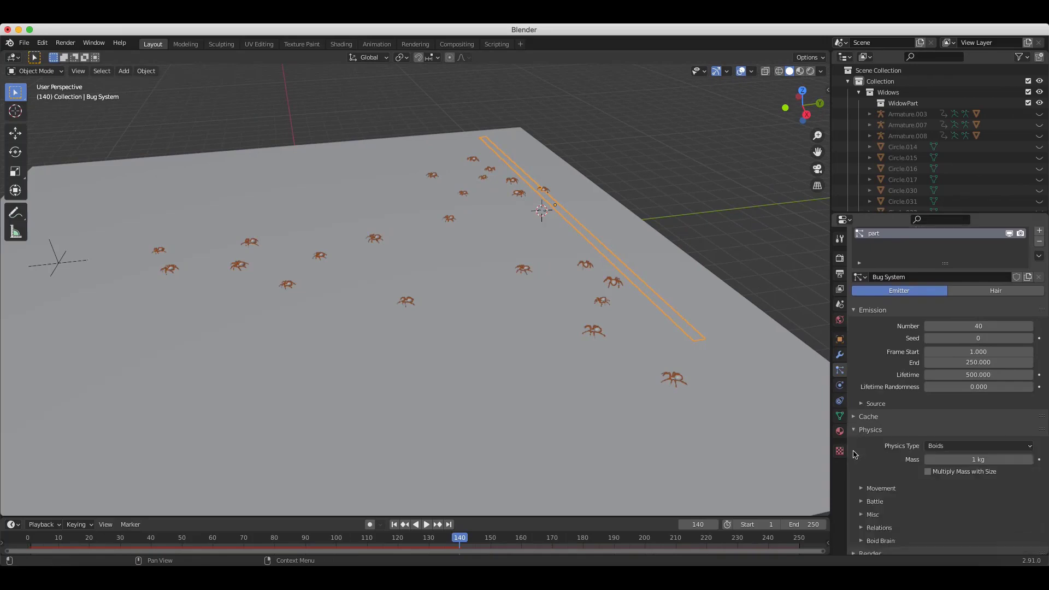
pyautogui.scroll(-8, 870, 346)
pyautogui.click(864, 356)
pyautogui.scroll(-4, 500, 310)
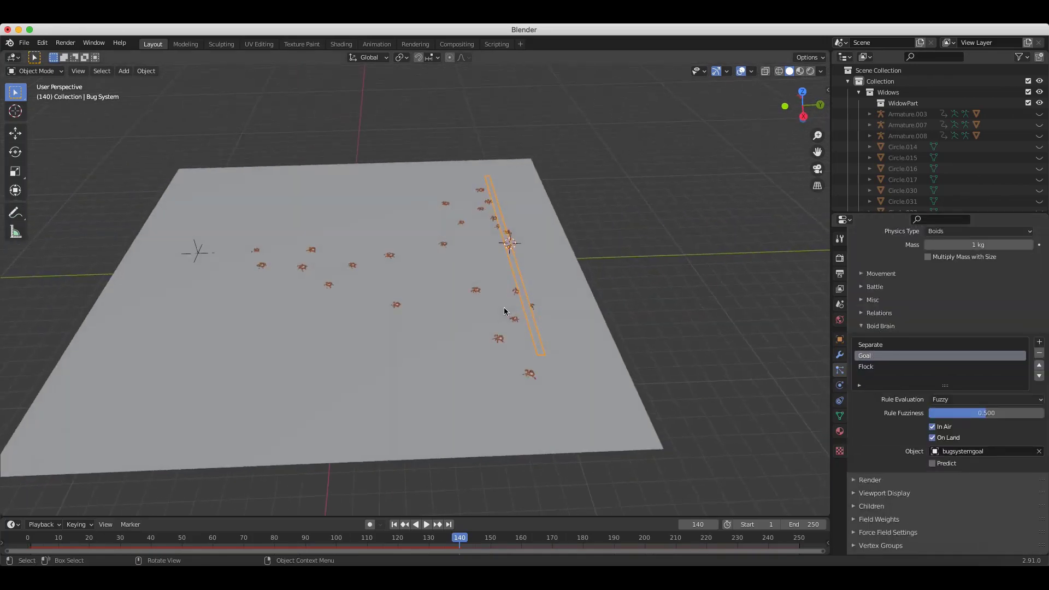
pyautogui.scroll(2, 504, 307)
# Step: With the spider swarm selected, move the Goal rule above Separate in Boid Brain
pyautogui.click(155, 281)
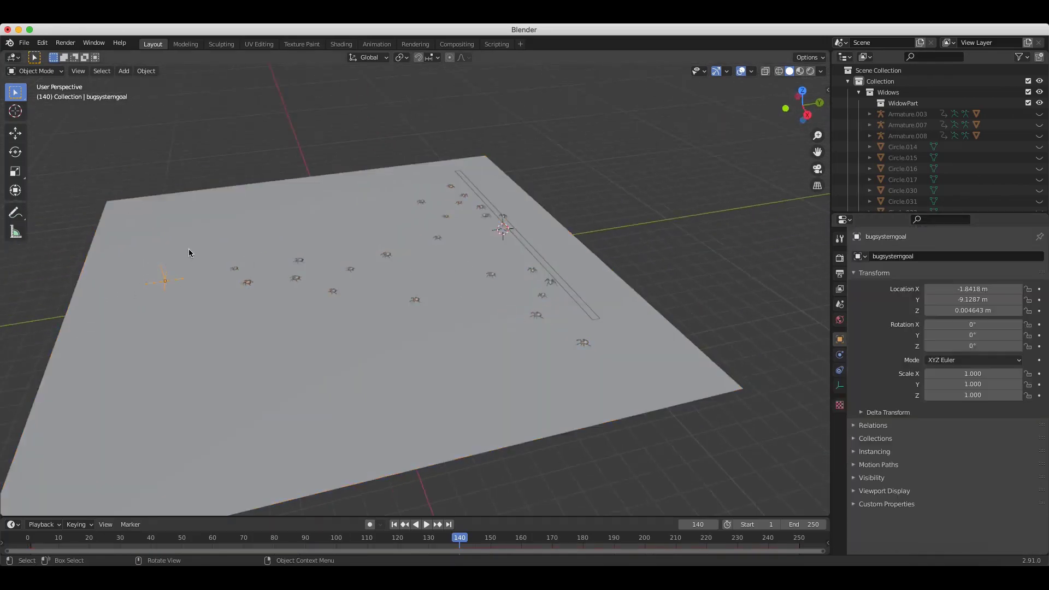
pyautogui.click(528, 247)
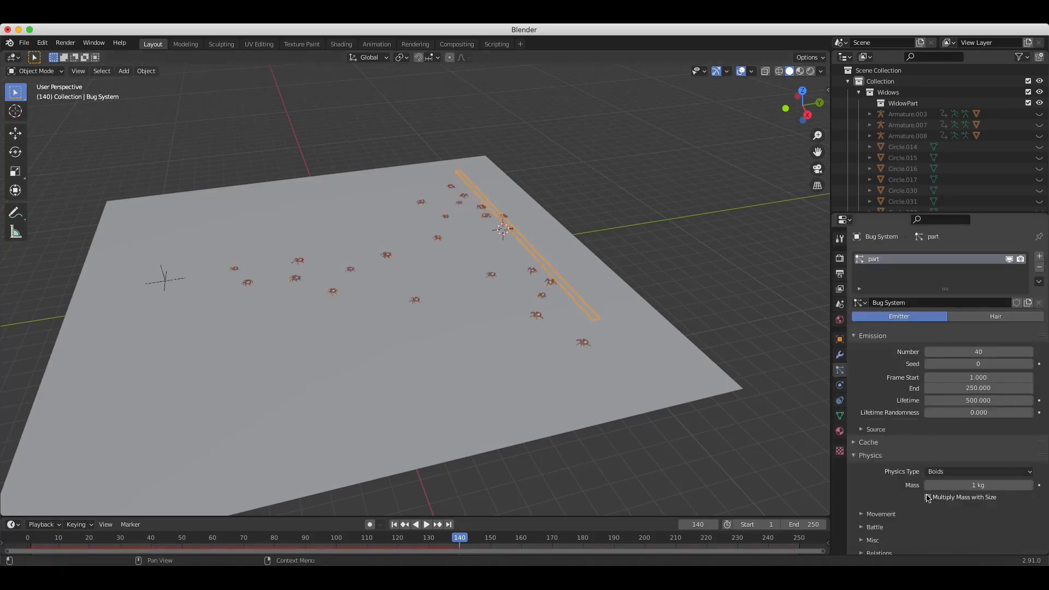
pyautogui.scroll(1, 891, 358)
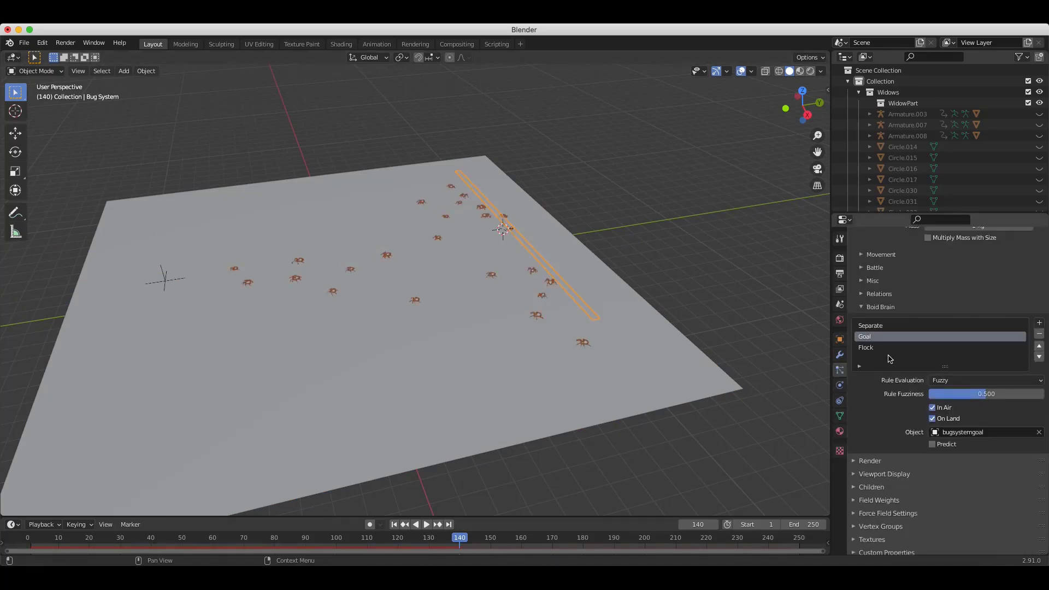
pyautogui.click(1040, 347)
pyautogui.scroll(10, 949, 371)
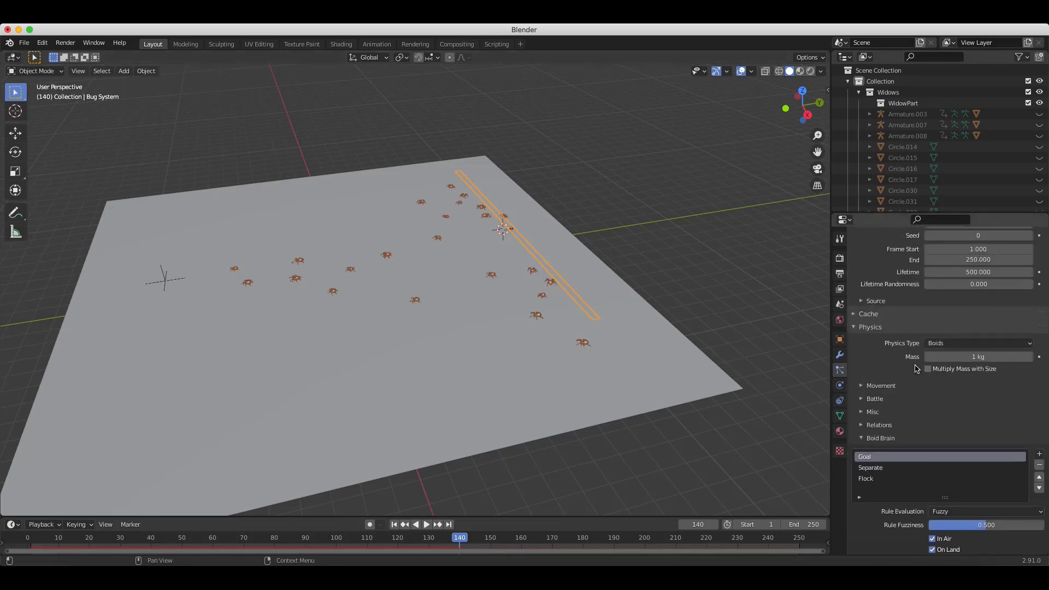
# Step: Replay the spider simulation from the first frame and watch the swarm along the plane
pyautogui.hotkey('shift', 'Left')
pyautogui.press('space')
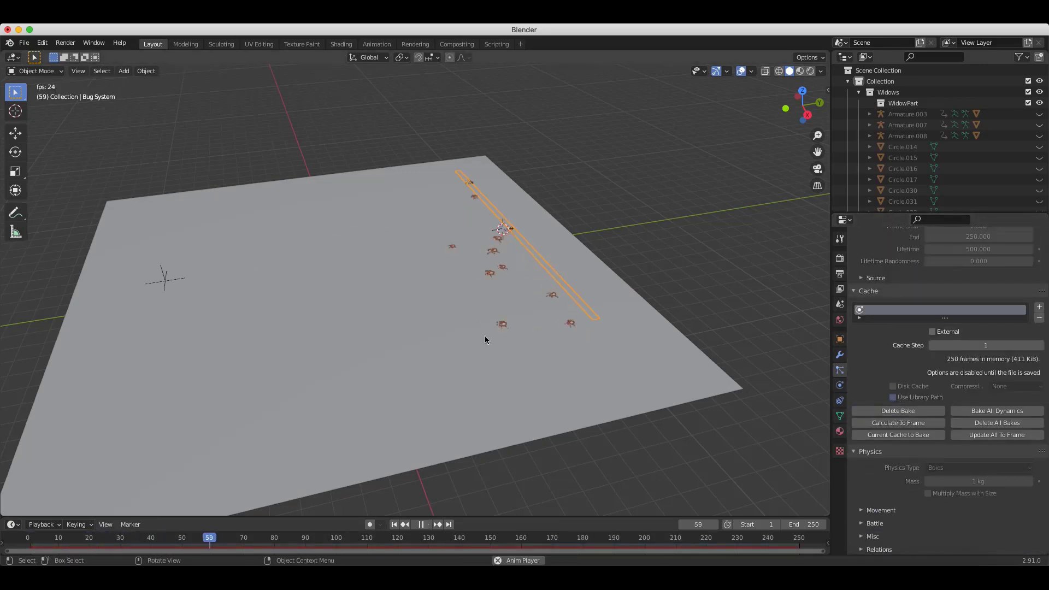
pyautogui.moveTo(485, 339); pyautogui.dragTo(284, 286, button='middle')
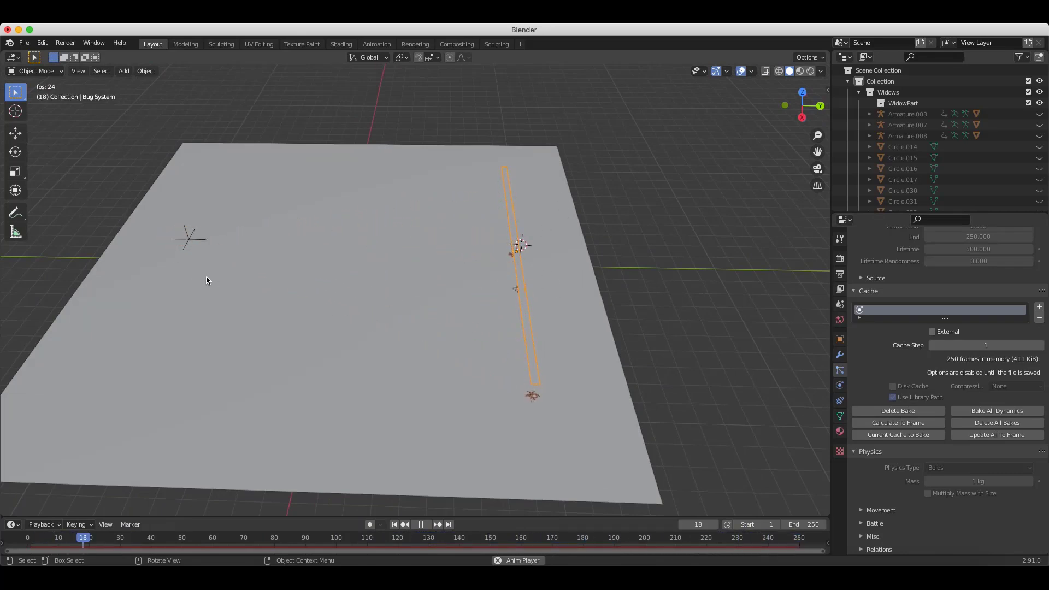
pyautogui.press('space')
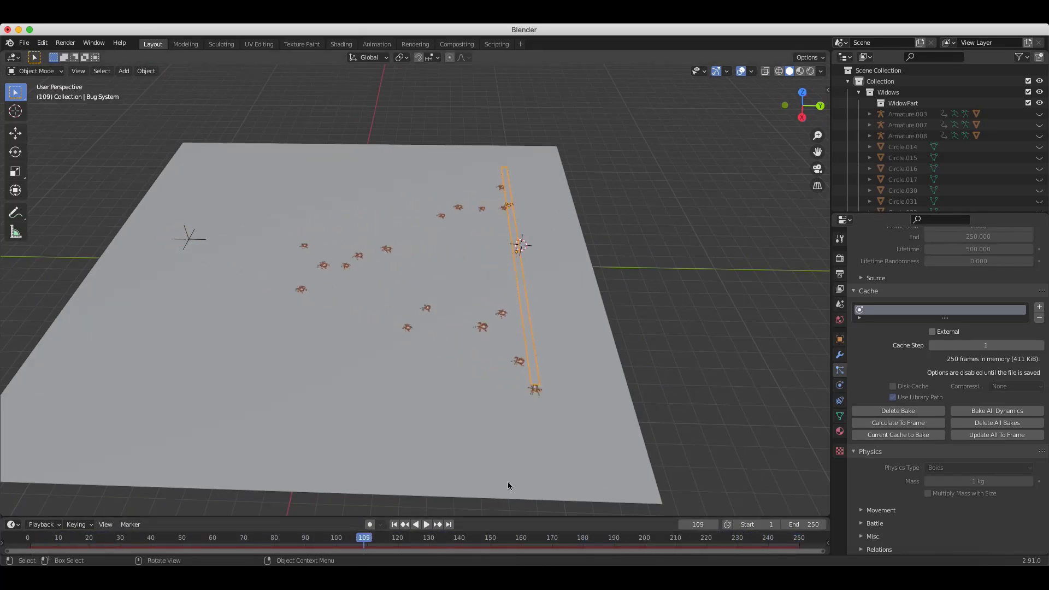
# Step: Move the Goal rule back below Separate in the Boid Brain list
pyautogui.scroll(-5, 887, 359)
pyautogui.scroll(-5, 887, 360)
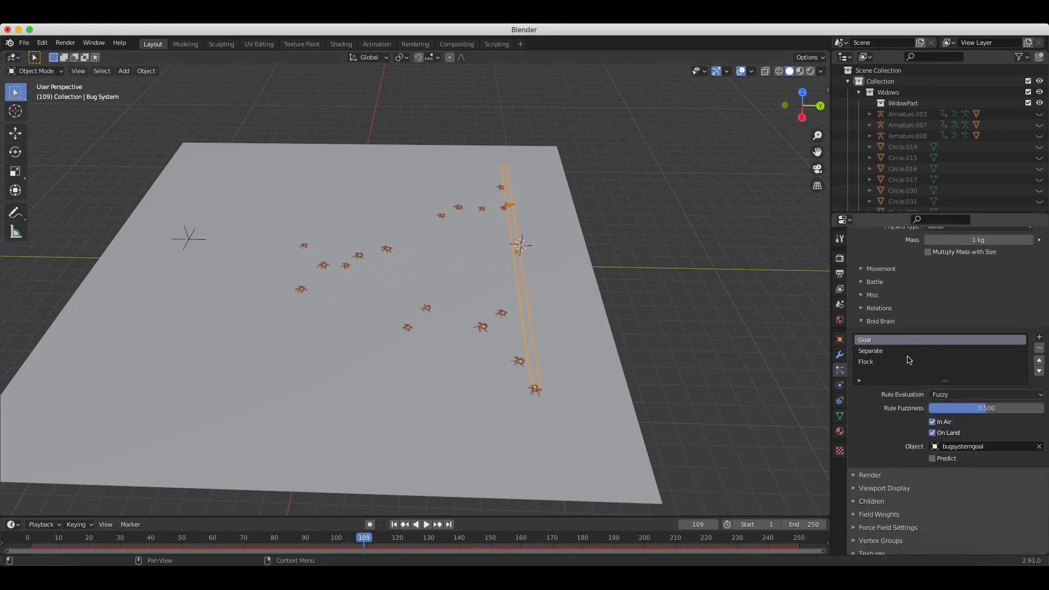
pyautogui.click(1039, 368)
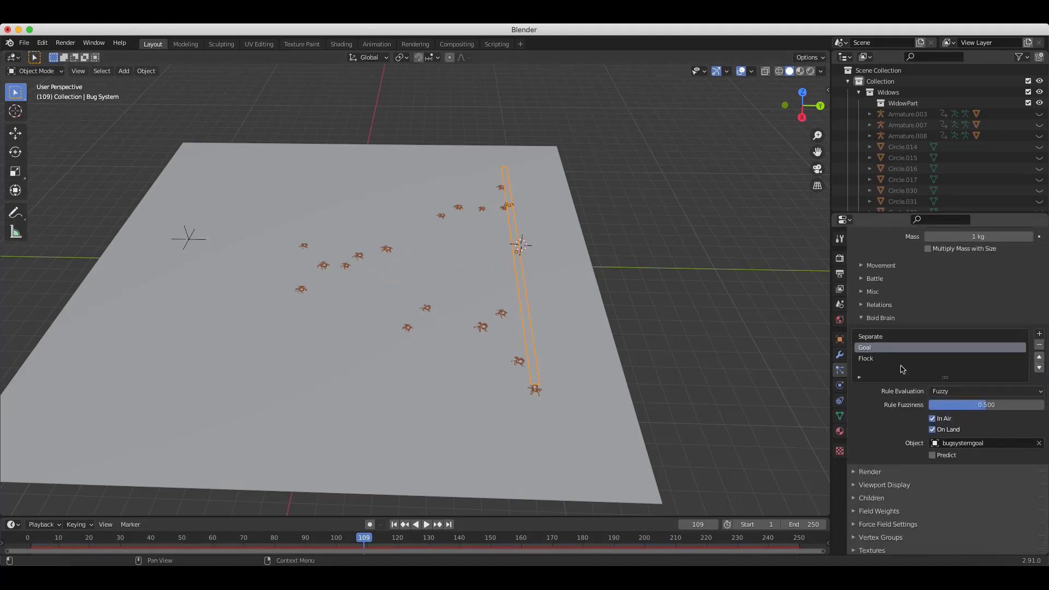
pyautogui.scroll(-1, 910, 394)
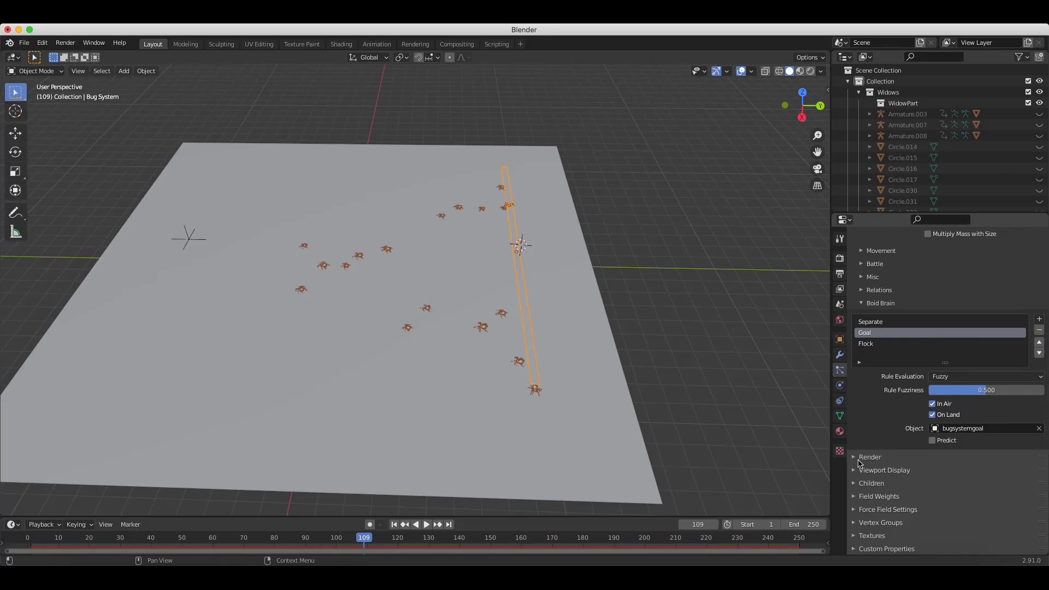
# Step: Set the spiders' render Scale to 2.030 and Scale Randomness to 1.000
pyautogui.click(914, 457)
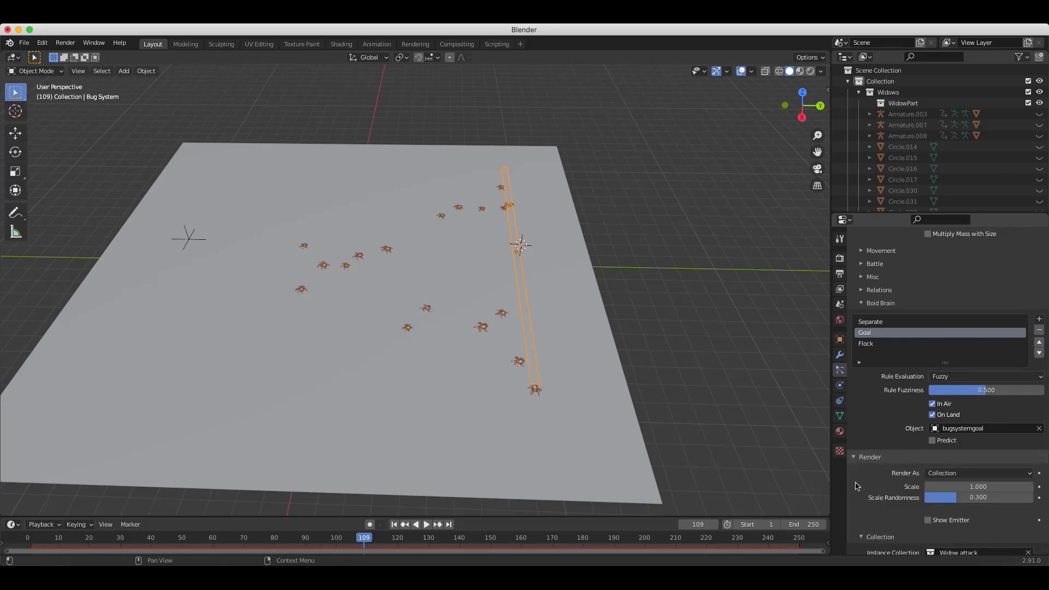
pyautogui.scroll(-6, 914, 456)
pyautogui.scroll(3, 531, 264)
pyautogui.scroll(10, 545, 338)
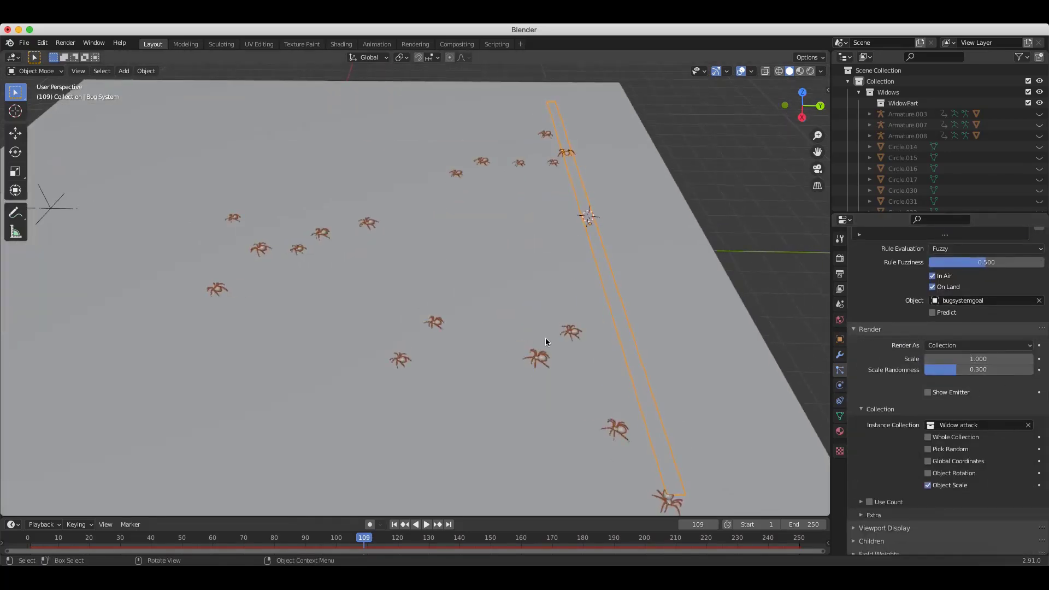
pyautogui.moveTo(962, 359); pyautogui.dragTo(1033, 369)
pyautogui.click(397, 239)
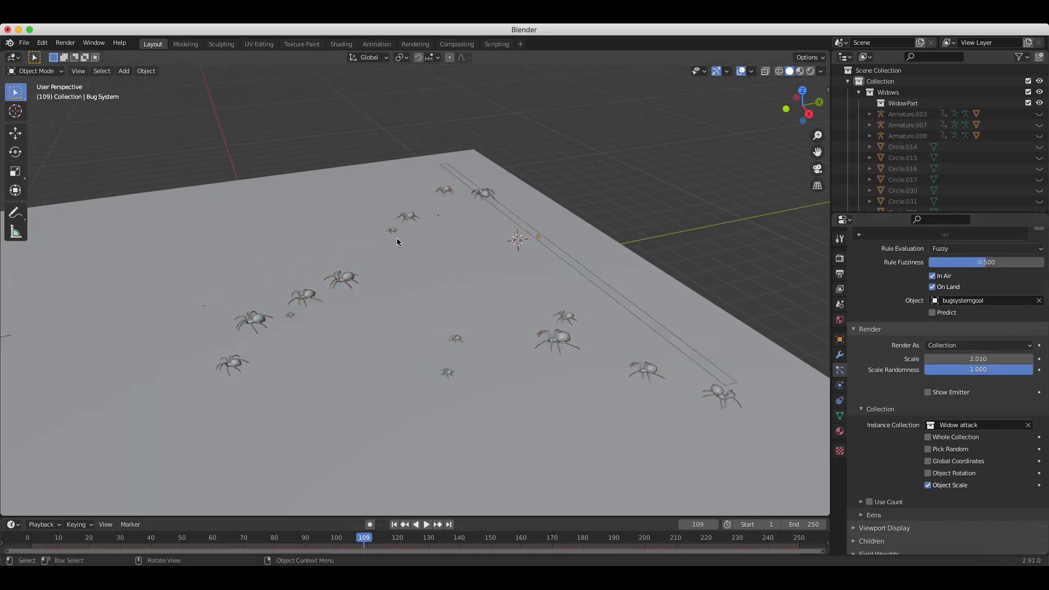
pyautogui.scroll(15, 938, 414)
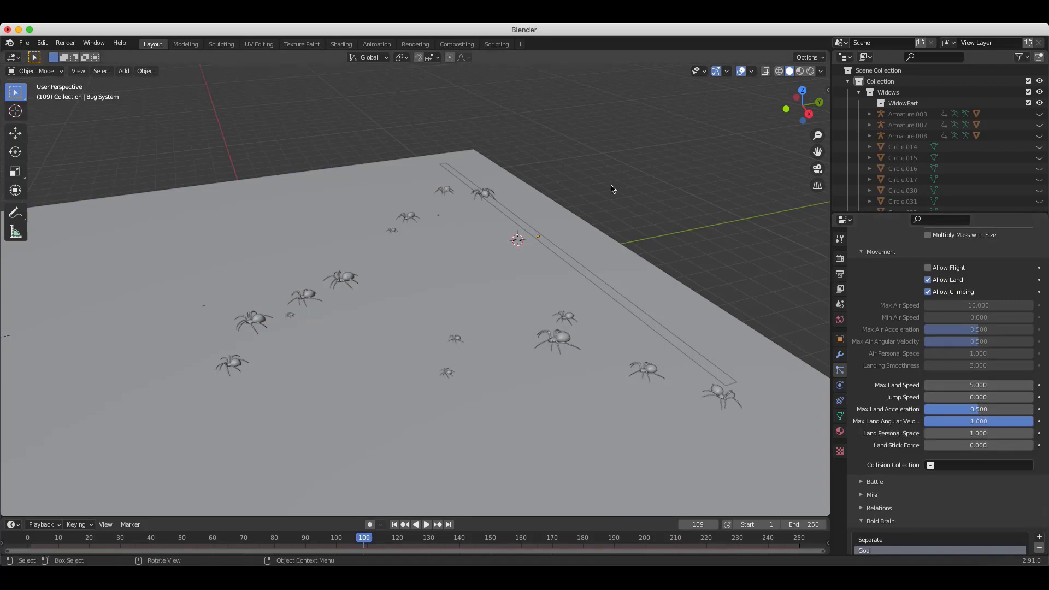
pyautogui.scroll(-5, 940, 383)
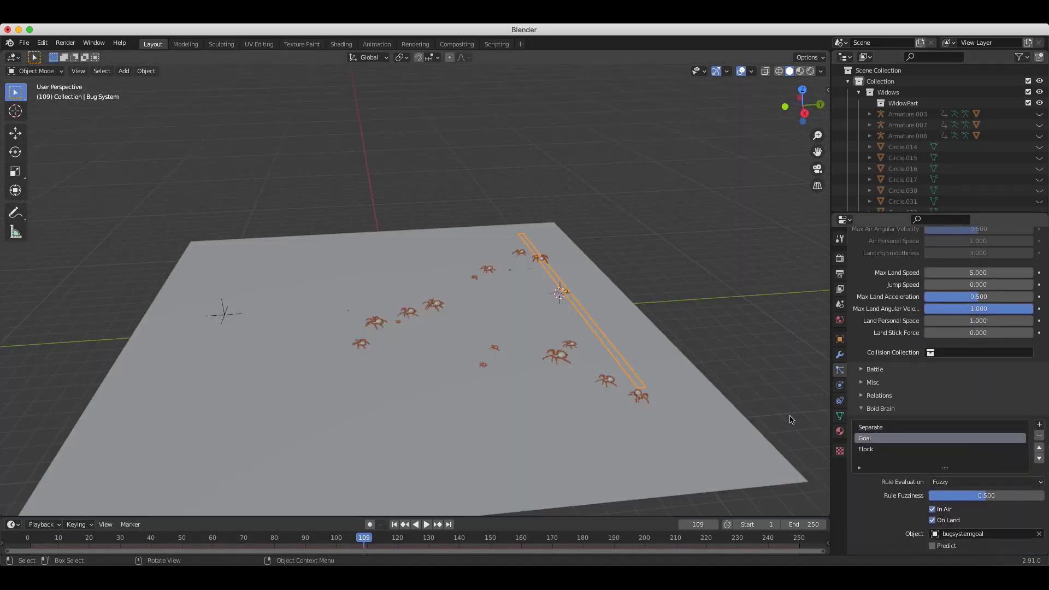
# Step: Step through the baked spider animation on the timeline
pyautogui.scroll(10, 900, 309)
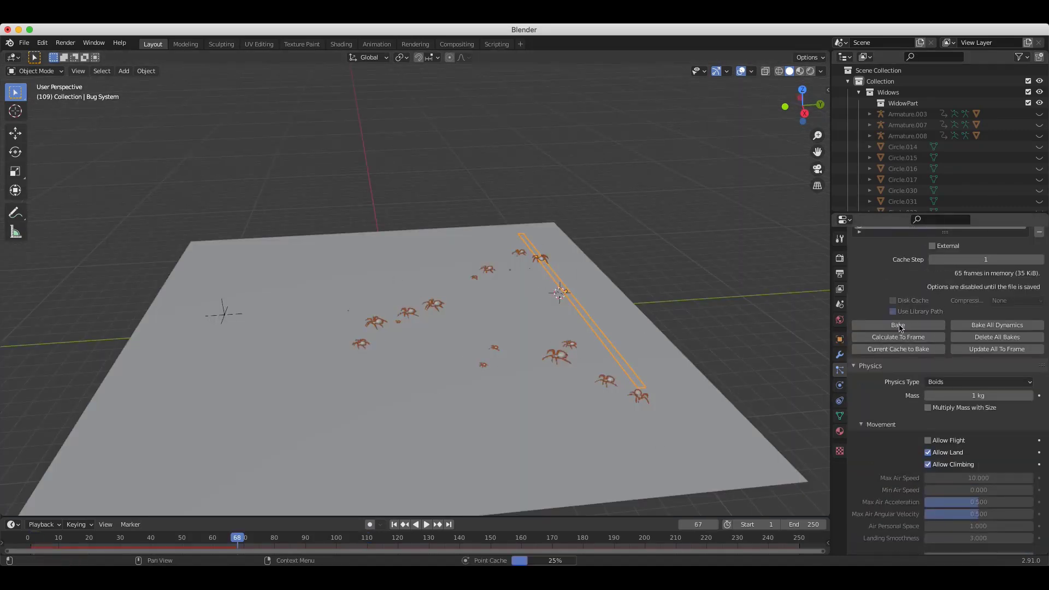
pyautogui.moveTo(569, 538); pyautogui.dragTo(382, 538)
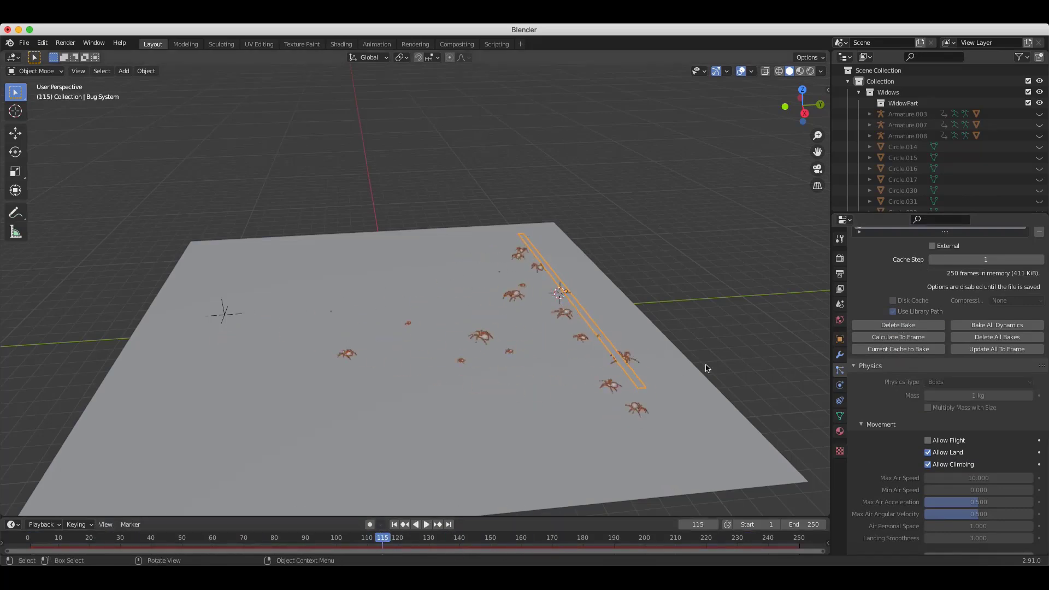
pyautogui.scroll(-7, 978, 383)
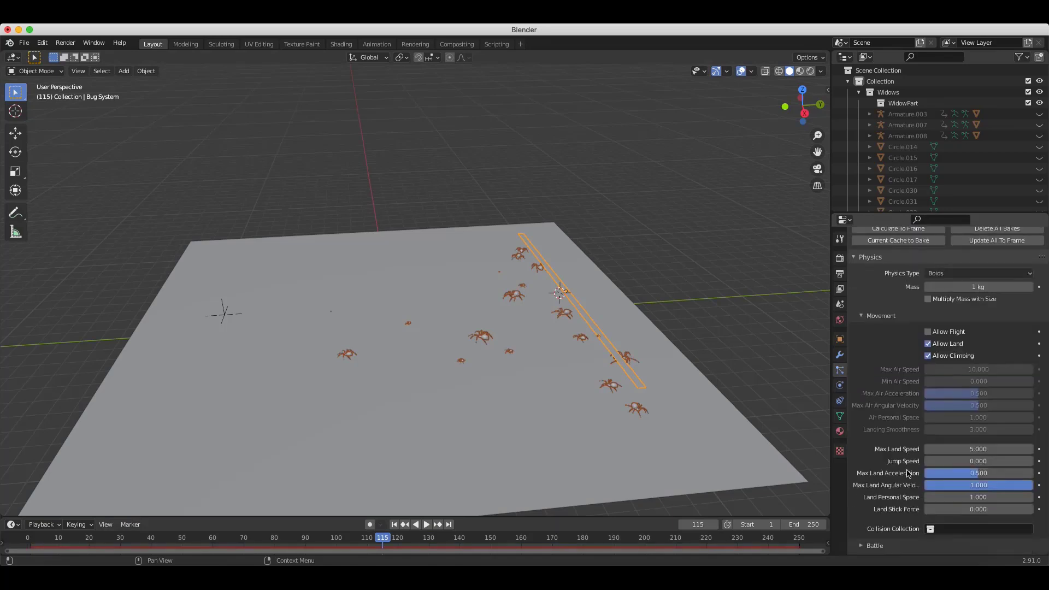
# Step: Move the goal bar to the plane's left, re-bake the simulation, and advance to frame 178
pyautogui.press('g')
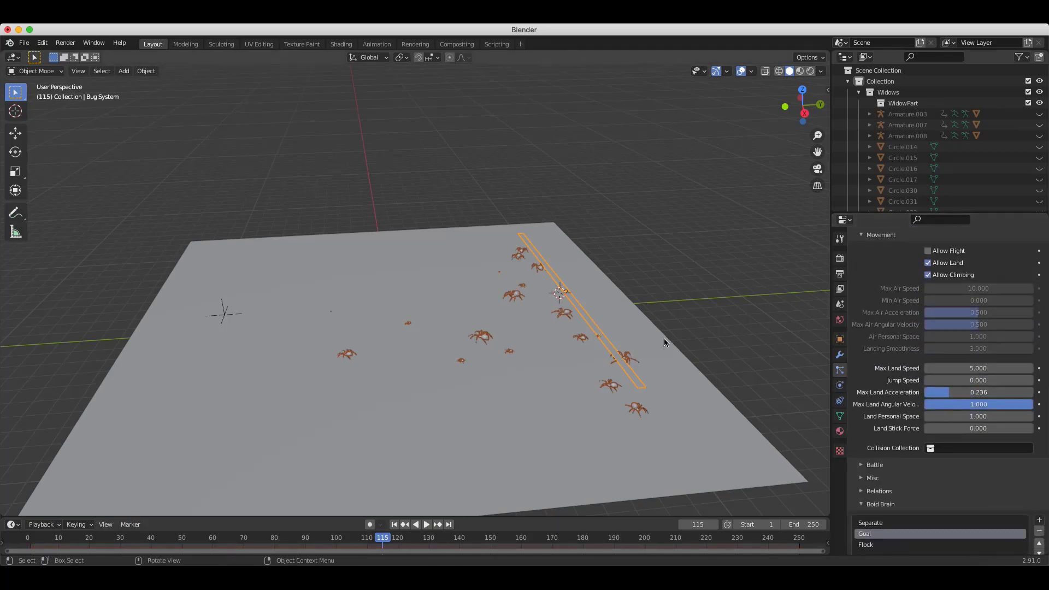
pyautogui.click(440, 342)
pyautogui.scroll(7, 929, 312)
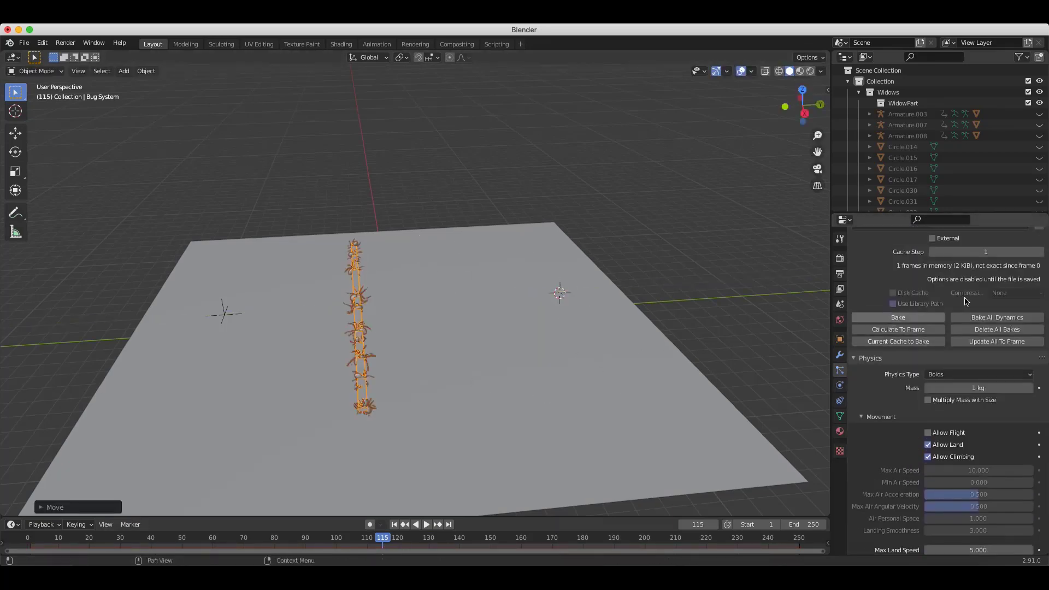
pyautogui.click(899, 318)
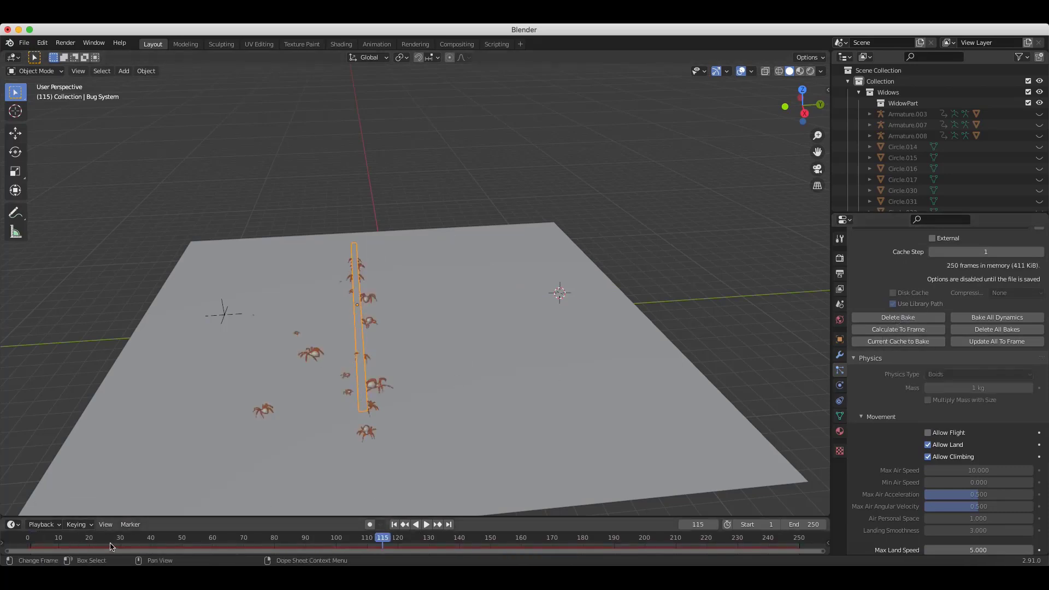
pyautogui.moveTo(64, 547); pyautogui.dragTo(577, 547)
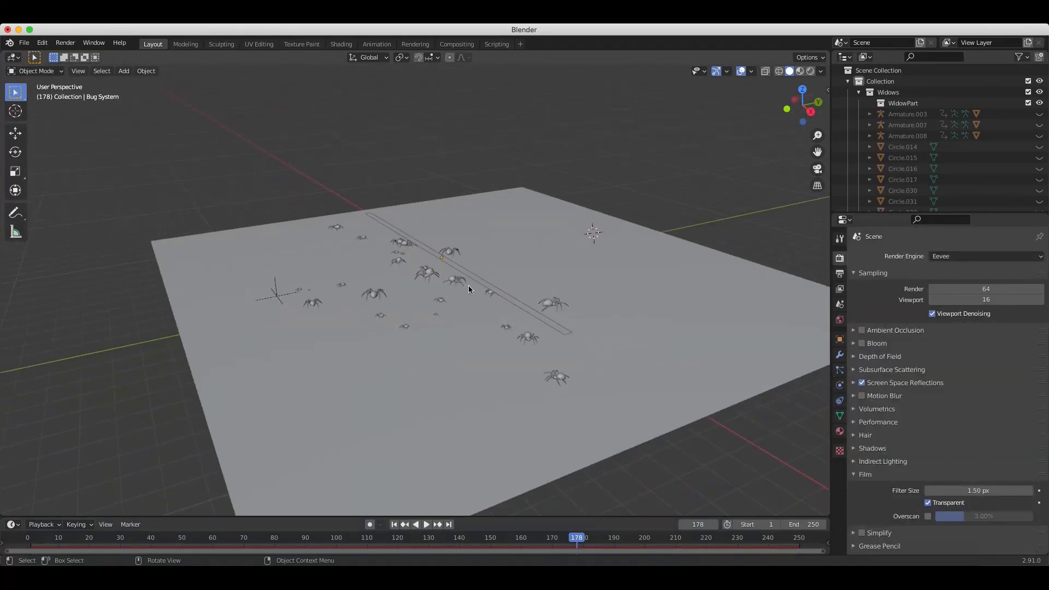